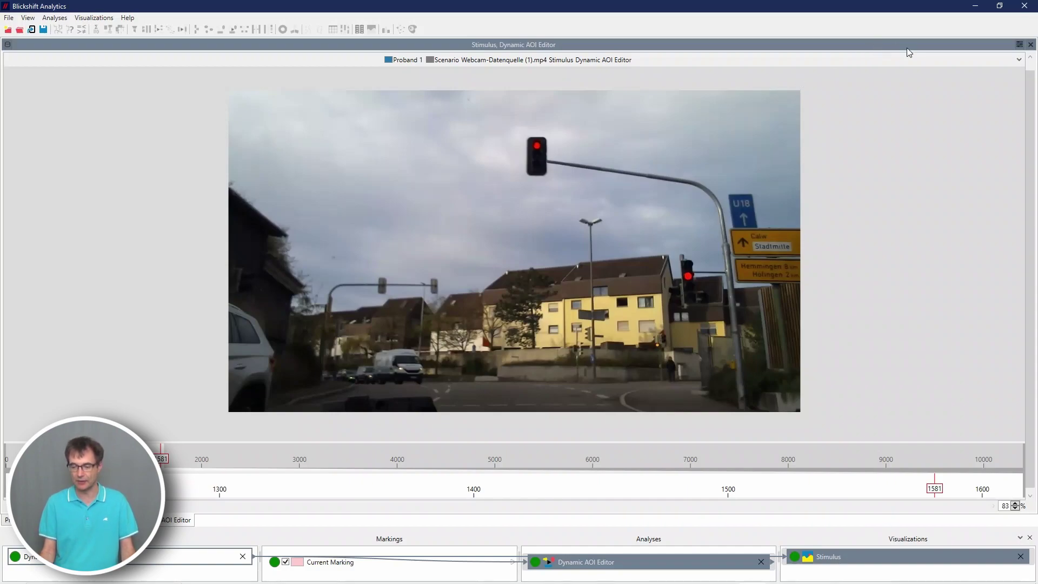
Step: Draw a rectangular AOI named AOI 1 around the red traffic light at the top of the frame
click(1021, 46)
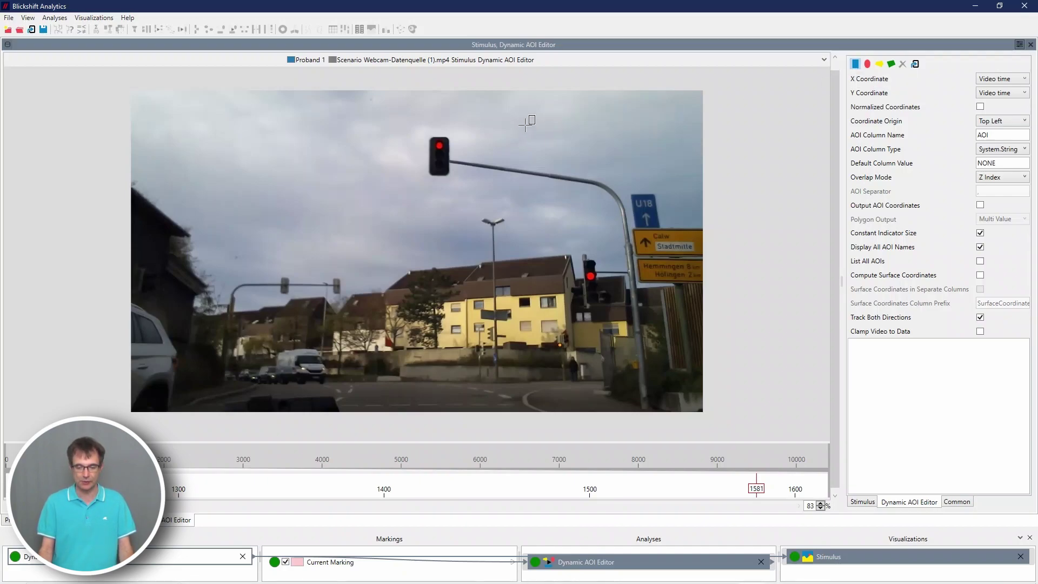
mouse_move(410, 129)
mouse_down()
mouse_move(449, 157)
mouse_move(457, 182)
mouse_up()
click(438, 160)
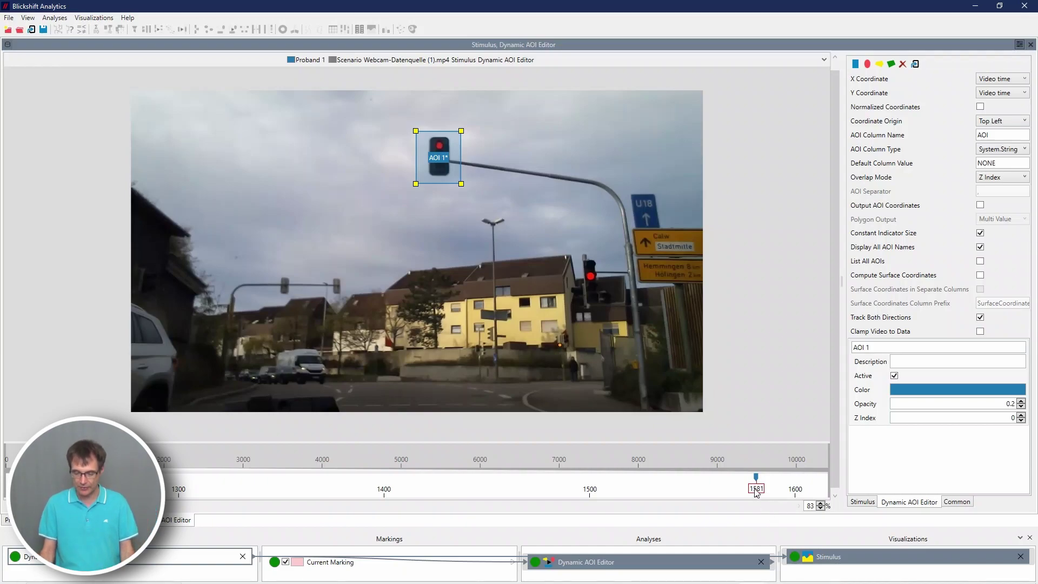
Step: At frame 1513, move AOI 1 onto the distant traffic light and shrink it to fit
drag(756, 491, 617, 497)
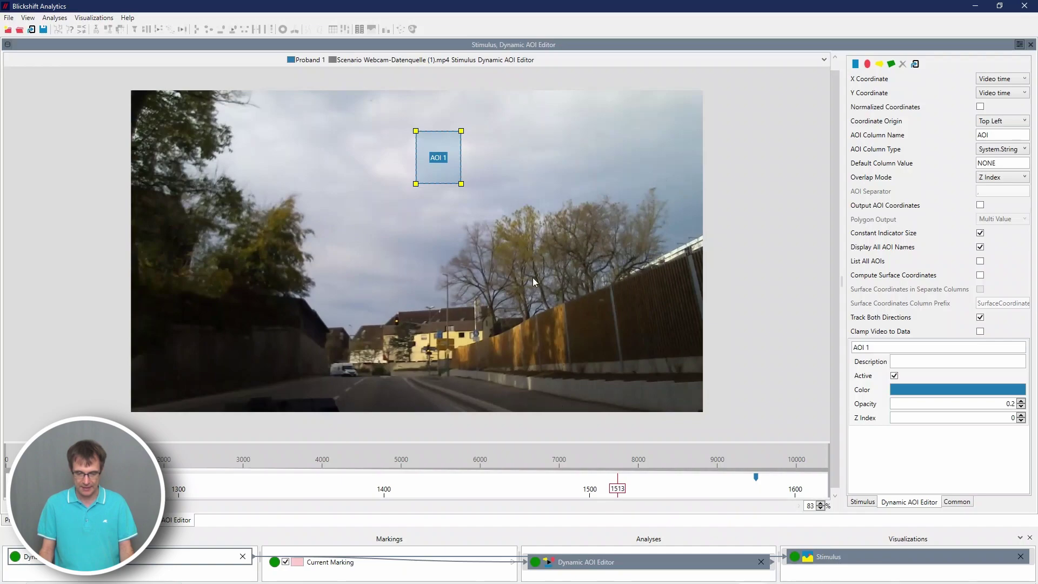
drag(445, 158, 419, 339)
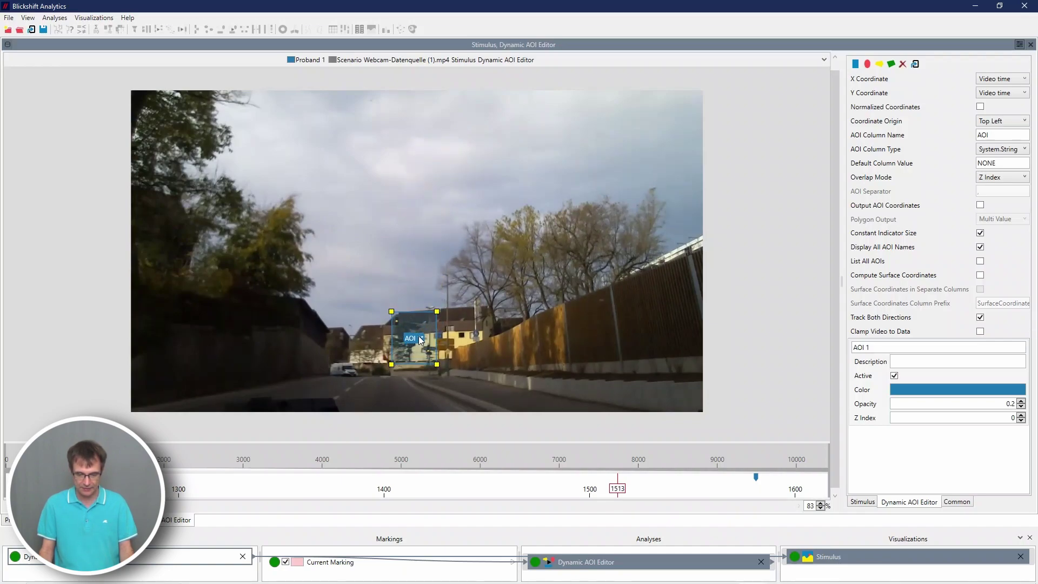
drag(437, 365, 411, 342)
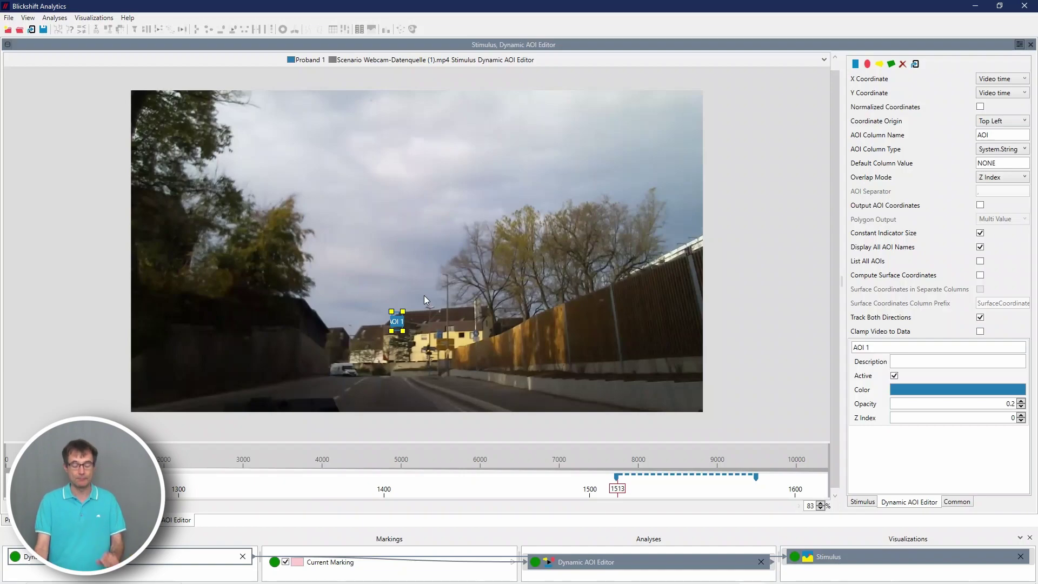
Step: Set the keyframe's Succeeding Range to Object Tracking so AOI 1 follows the traffic light
right_click(620, 479)
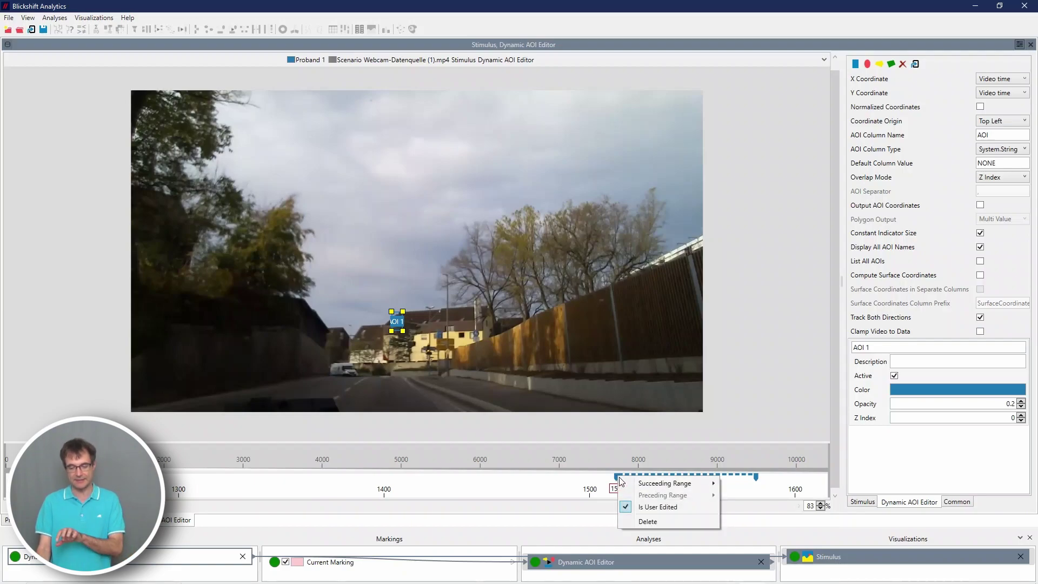
mouse_move(649, 489)
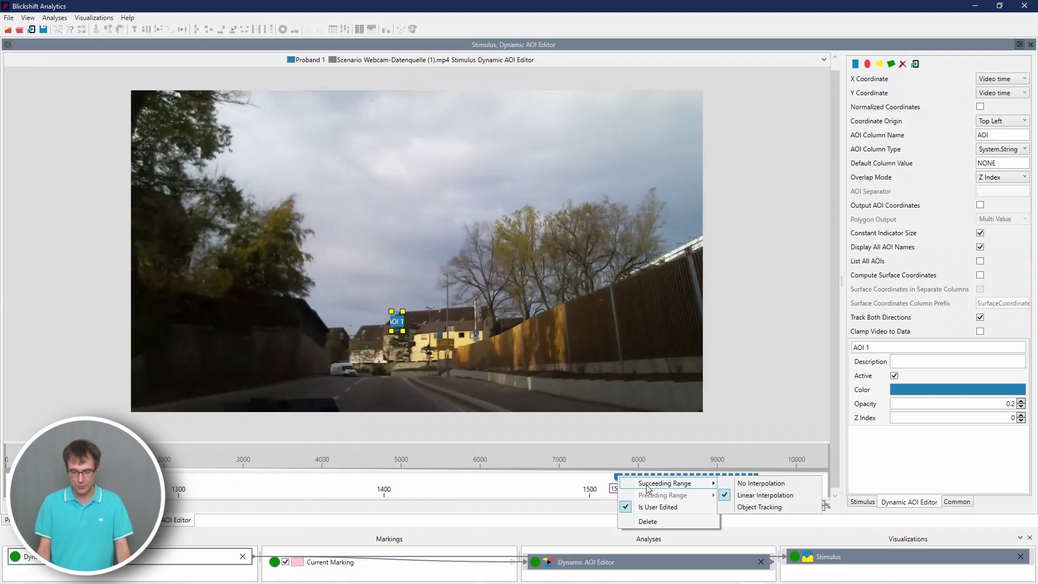
click(750, 508)
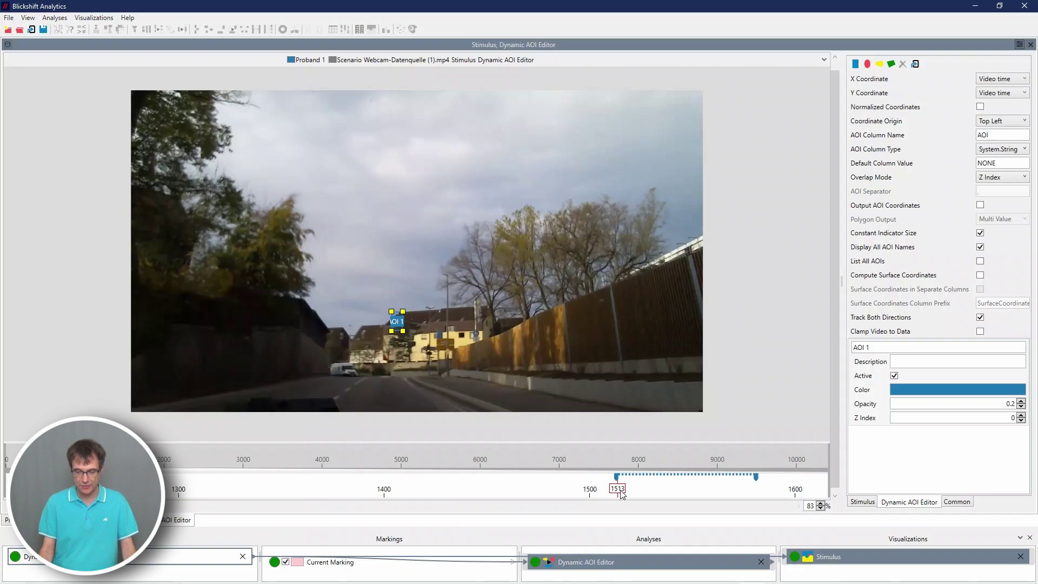
Step: Step the timeline forward to confirm AOI 1 tracks the light to frame 1579, then deselect it
drag(622, 495, 753, 474)
click(492, 368)
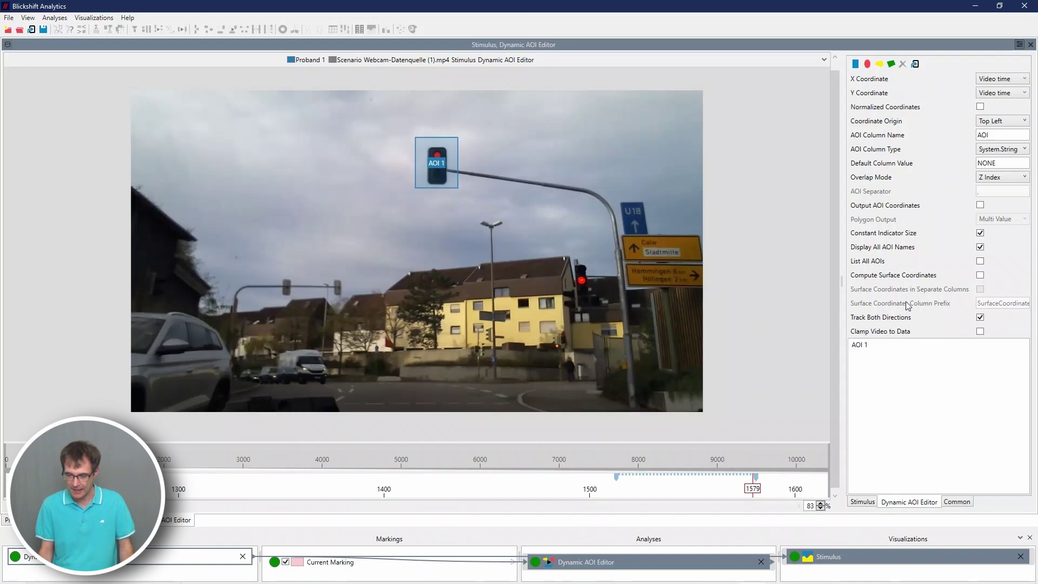
Step: Enable Output AOI Coordinates and add a Drill Down table for the Dynamic AOI Editor
click(981, 206)
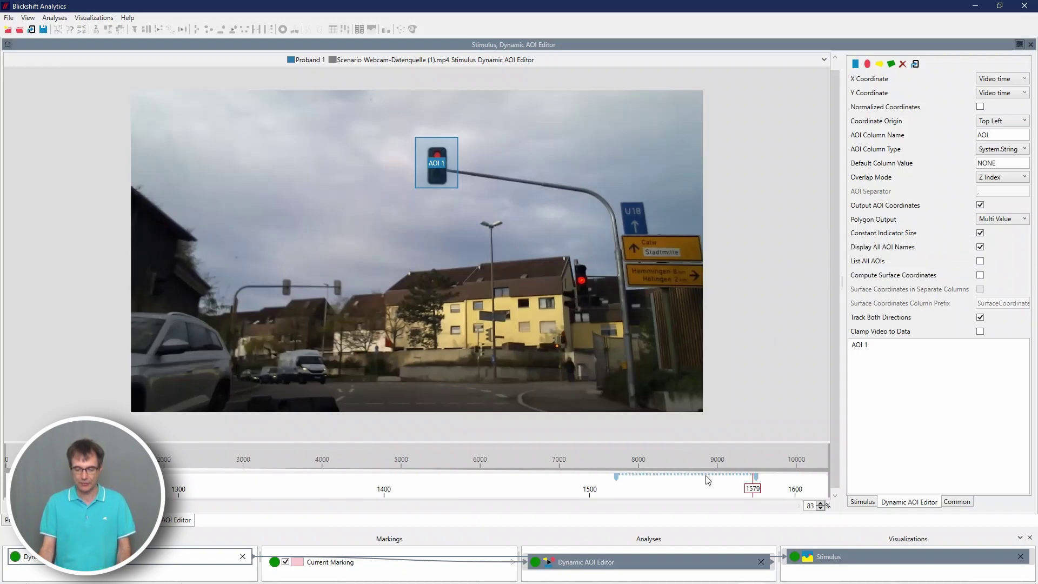
drag(671, 528, 672, 487)
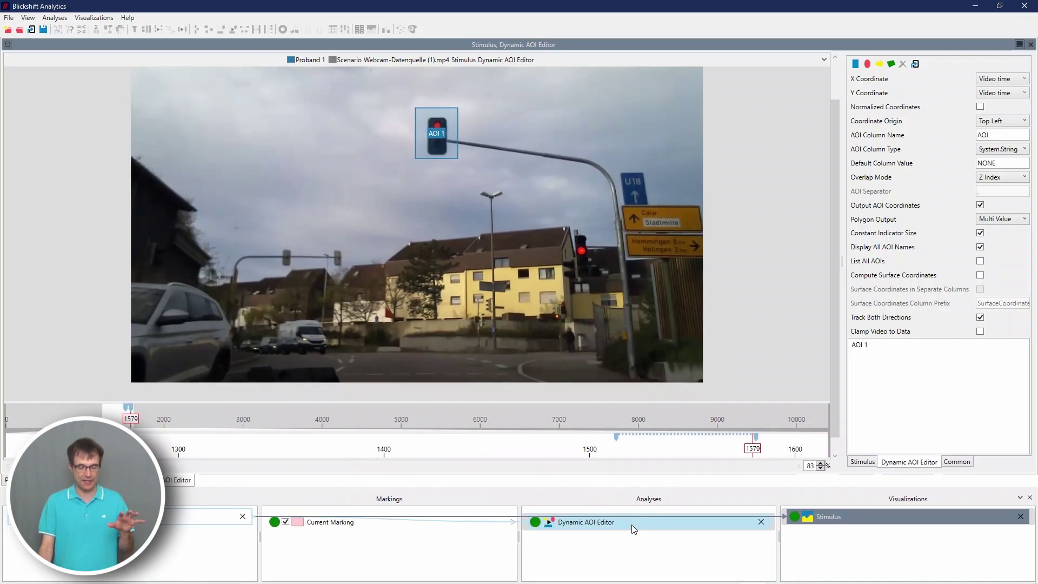
right_click(631, 525)
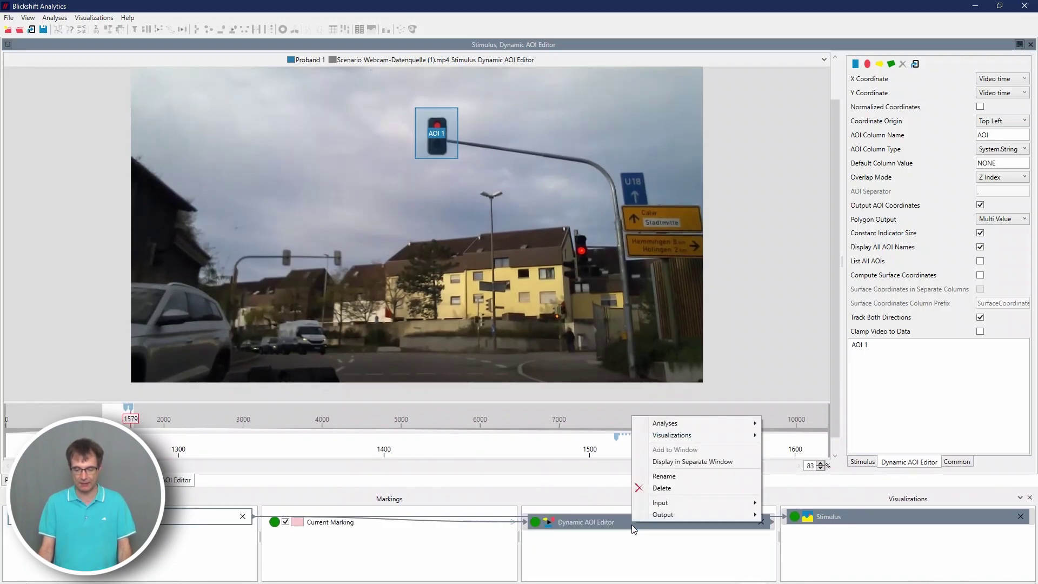
mouse_move(684, 443)
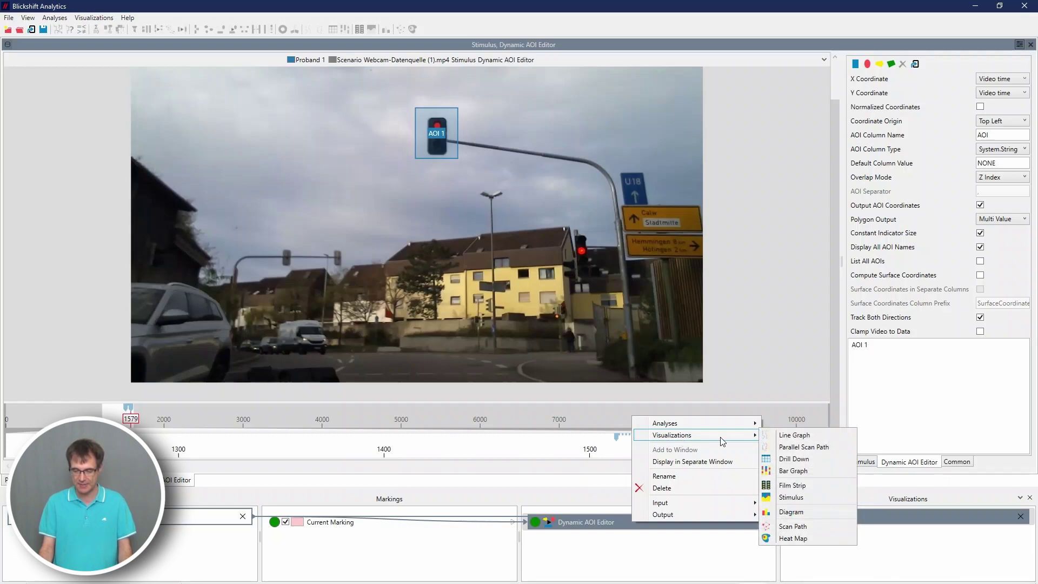
click(825, 460)
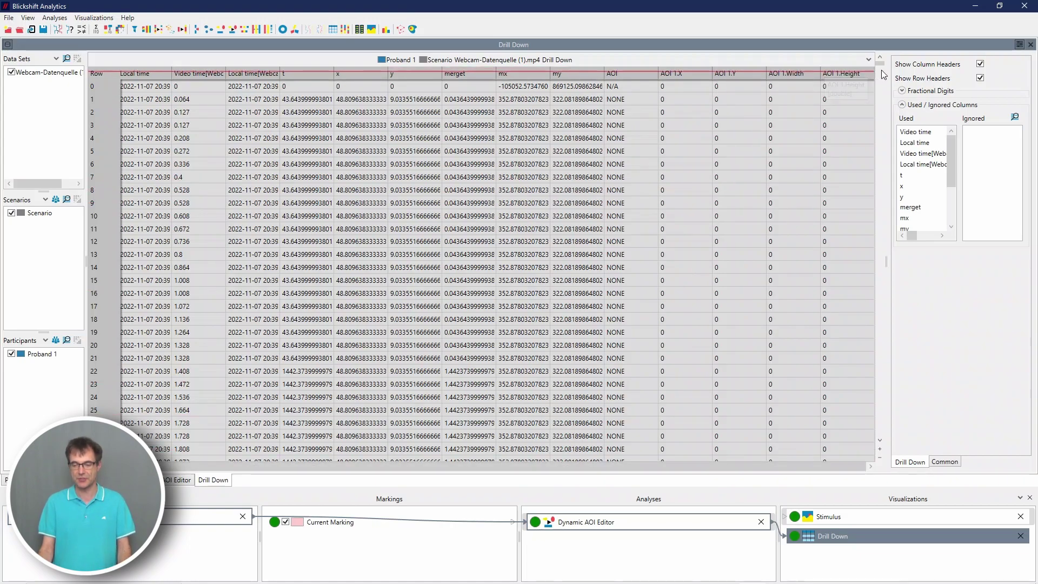
Step: Scroll the Drill Down table to around row 1560 where AOI 1 coordinates are non-zero
mouse_move(878, 64)
mouse_down()
mouse_move(869, 134)
mouse_move(868, 120)
mouse_up()
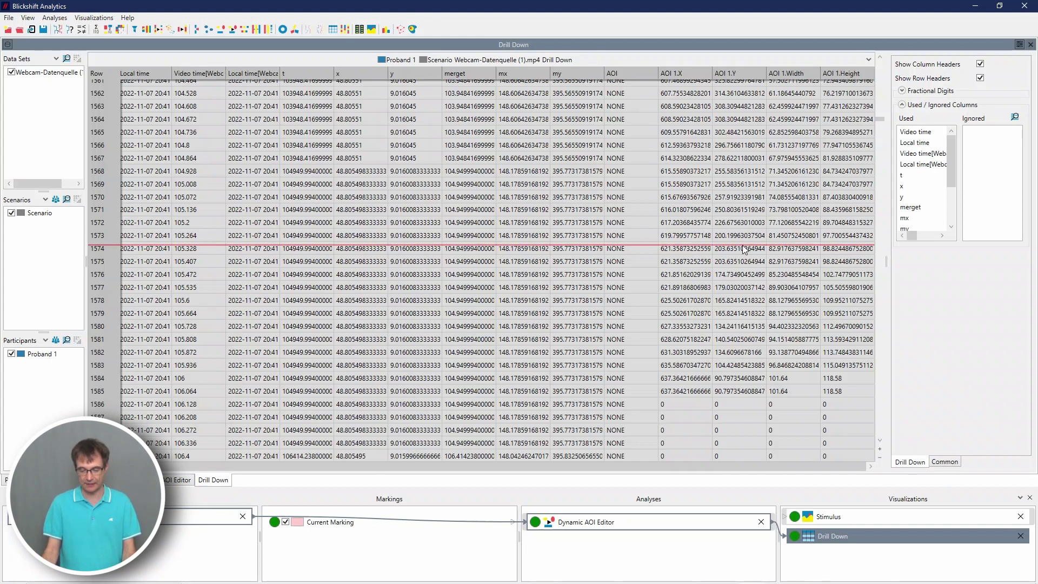
Step: Start Export to File(s) for the Dynamic AOI Editor and move all used columns to Ignored
right_click(618, 528)
mouse_move(665, 515)
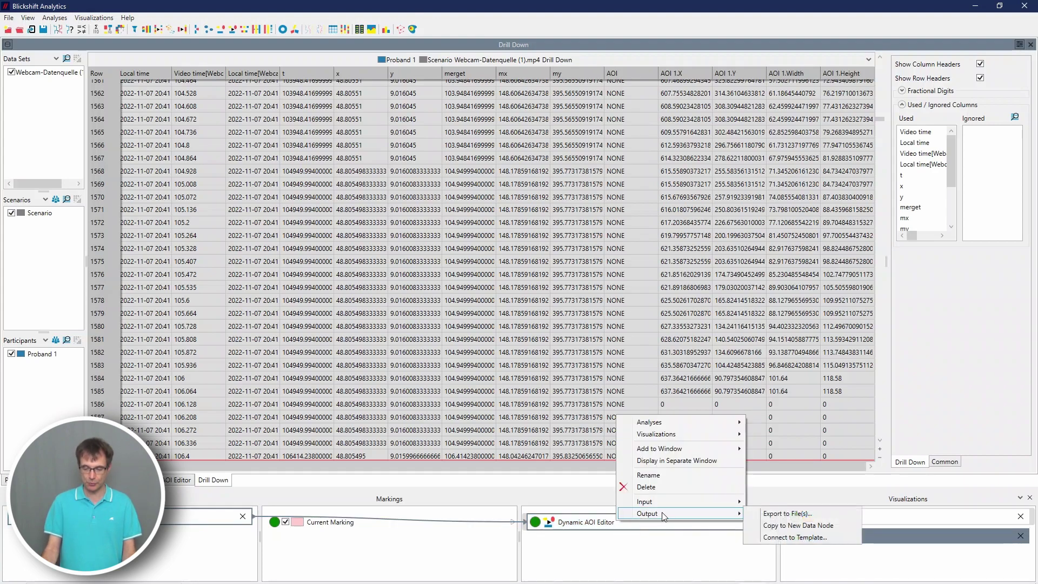
click(812, 514)
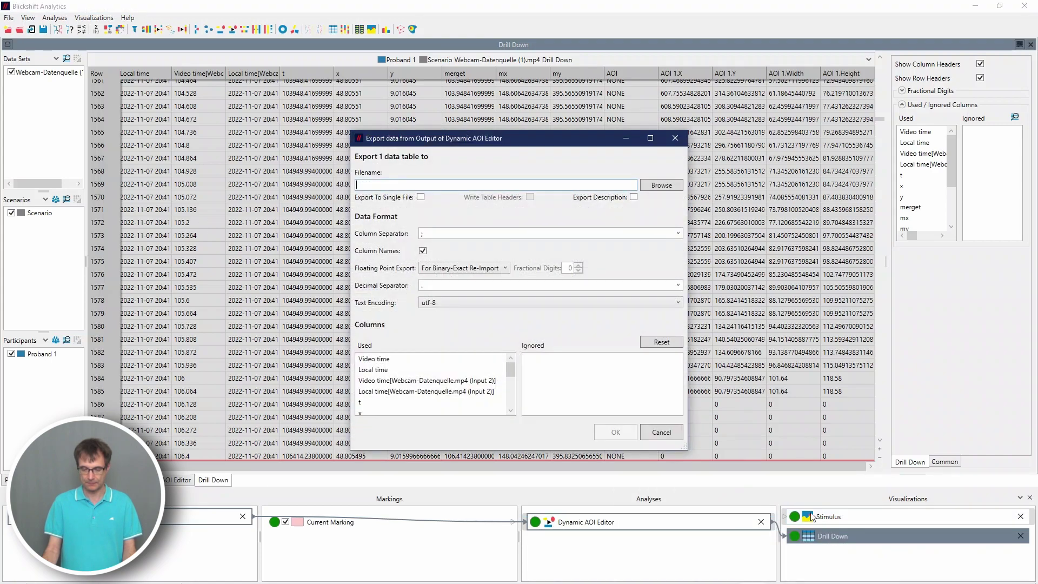
click(433, 363)
key(ctrl+a)
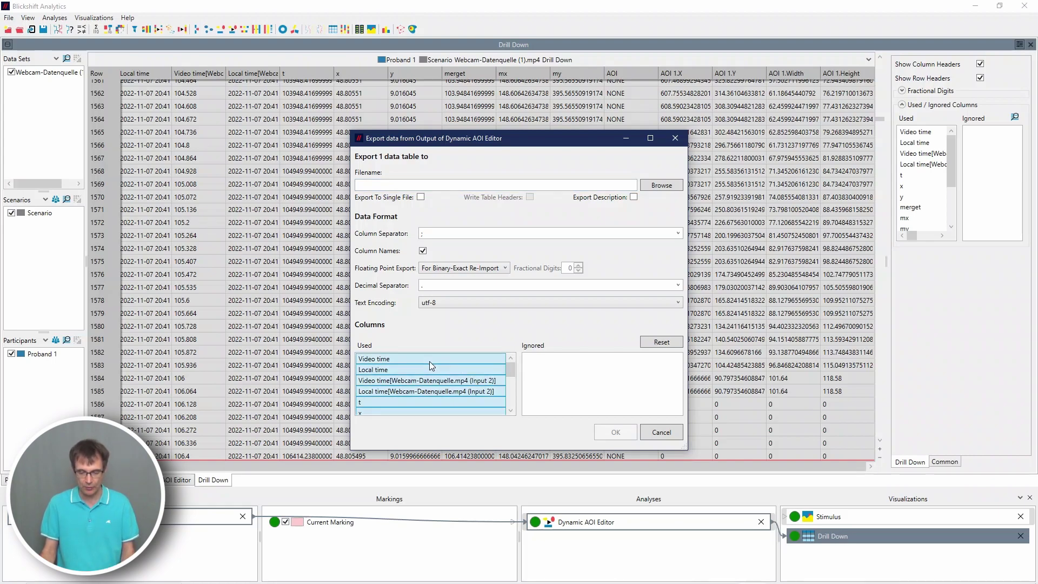
drag(429, 361, 533, 366)
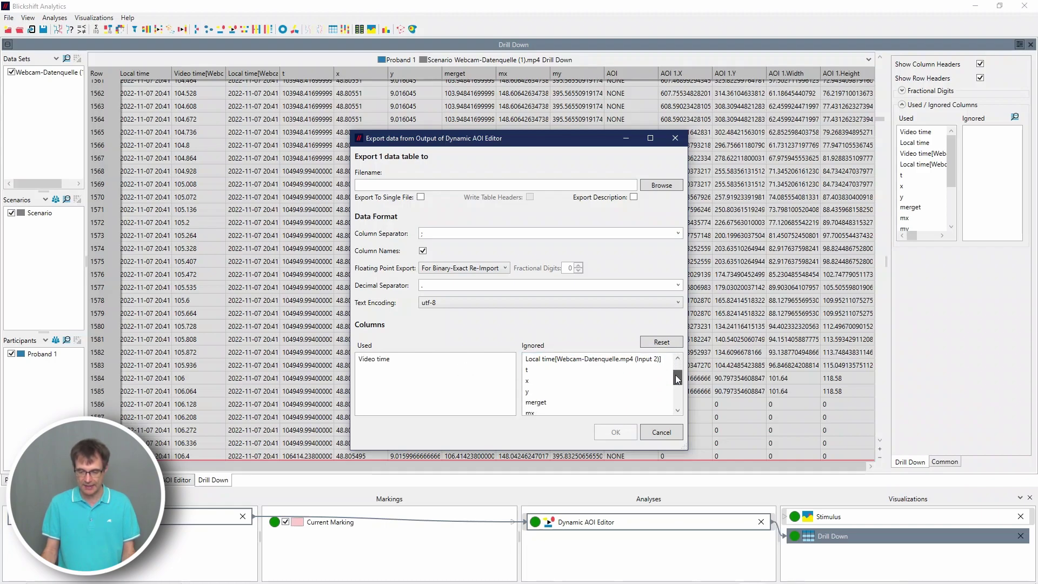
Step: Return the AOI through AOI 1.Height columns to the Used list alongside Video time
drag(678, 369, 679, 391)
click(611, 371)
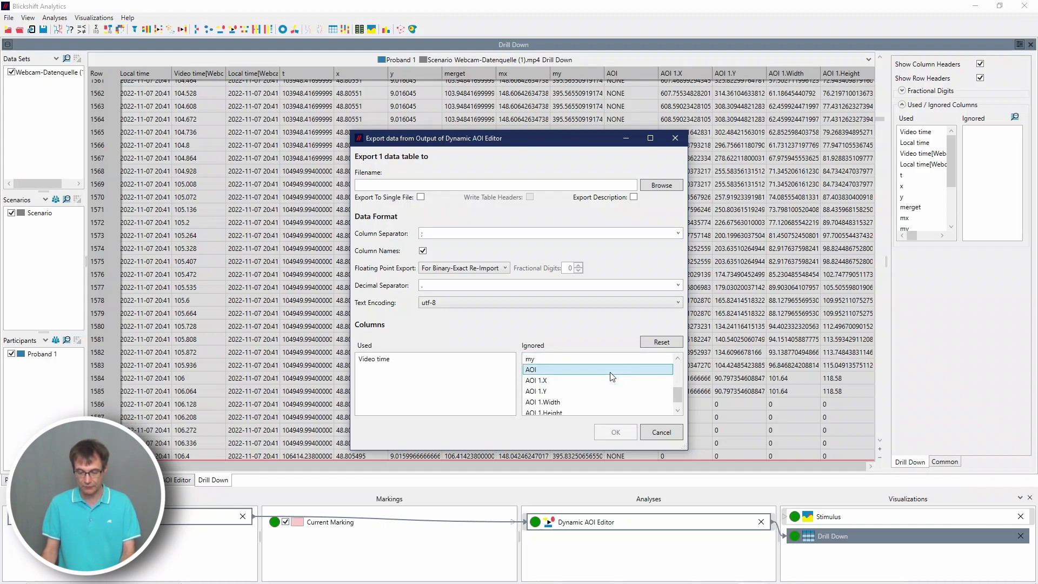
scroll(671, 388, down, 1)
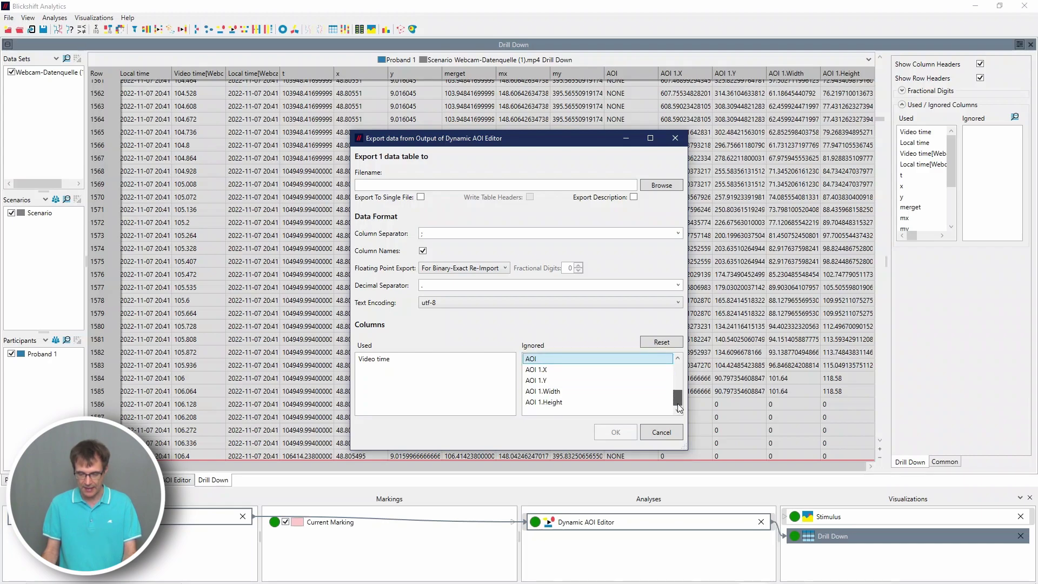
shift+click(555, 404)
drag(555, 403, 479, 394)
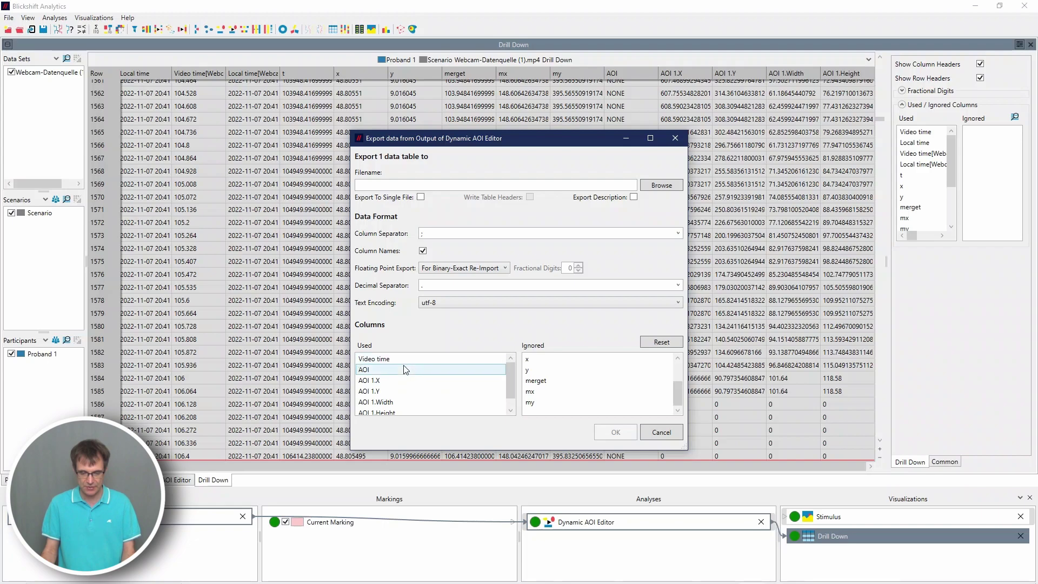
scroll(466, 373, down, 1)
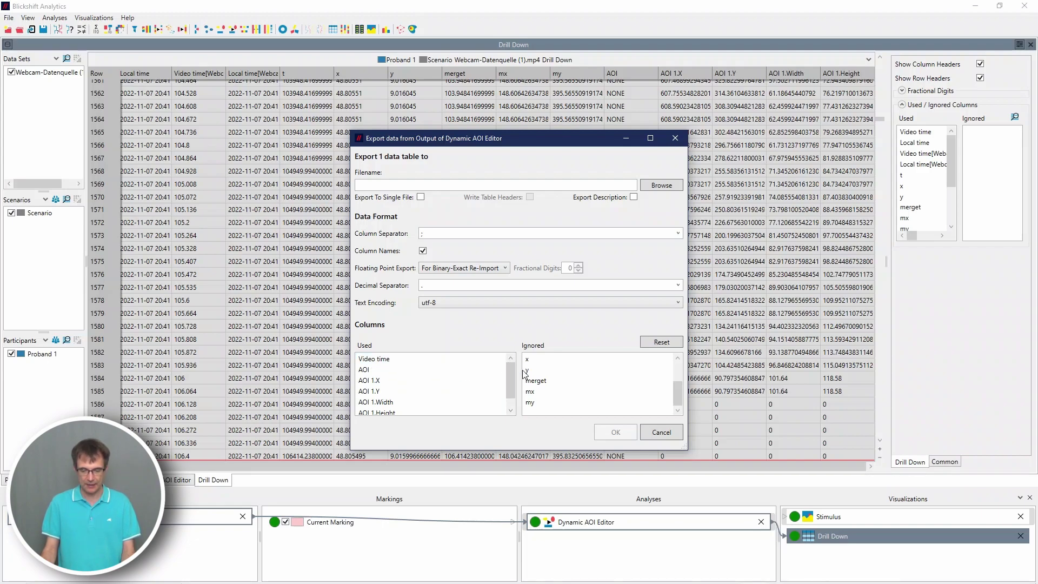
click(378, 186)
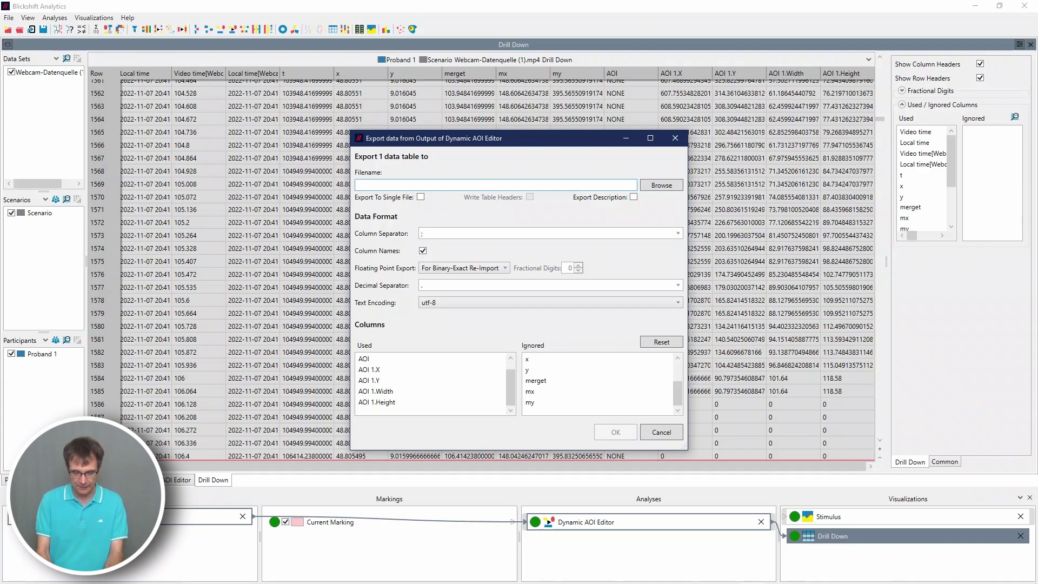
Step: Export the selected columns to E:\boundingBox.csv
text(E:\)
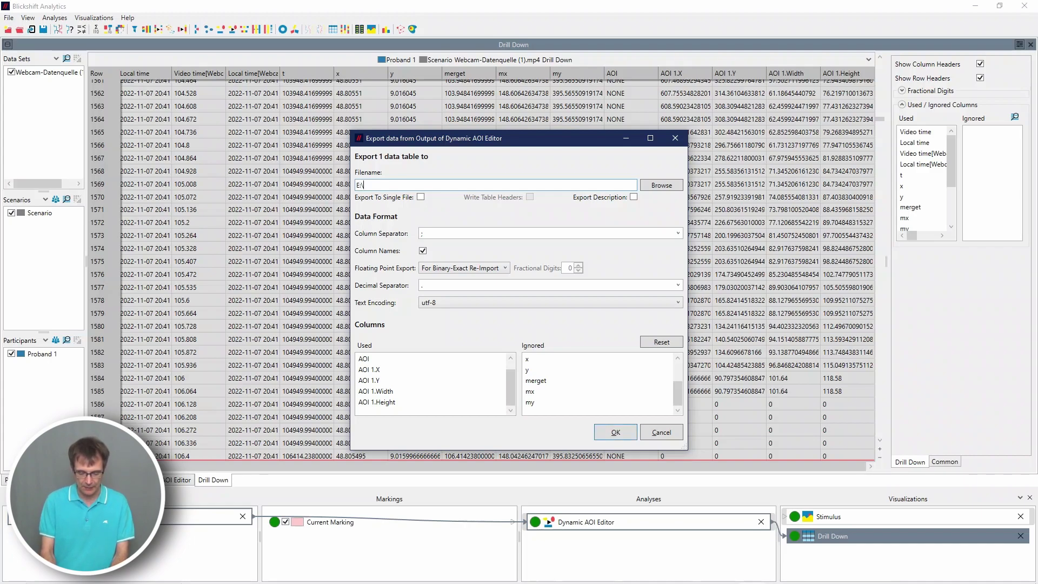
text(boundi)
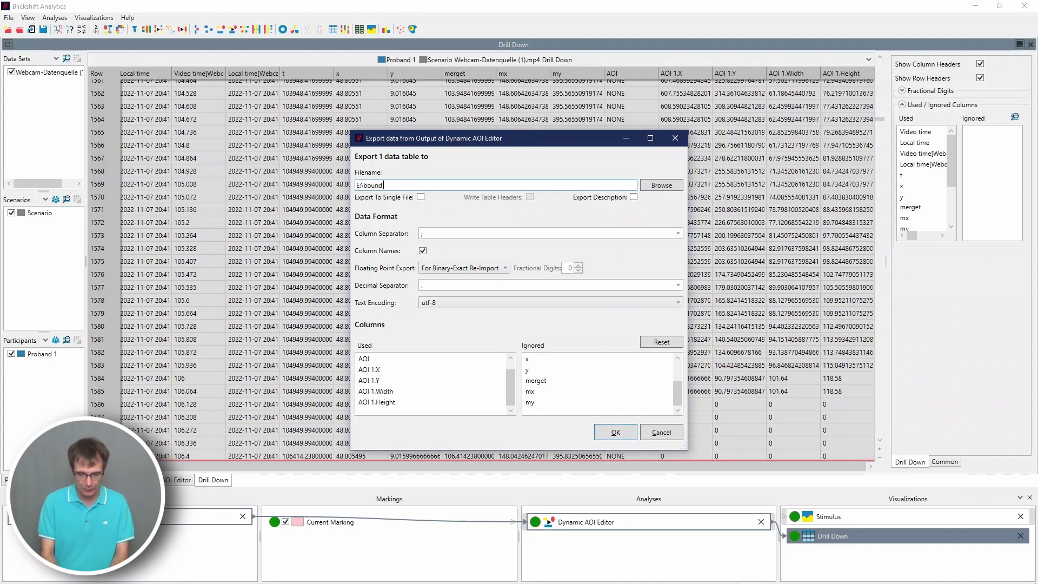
text(ng)
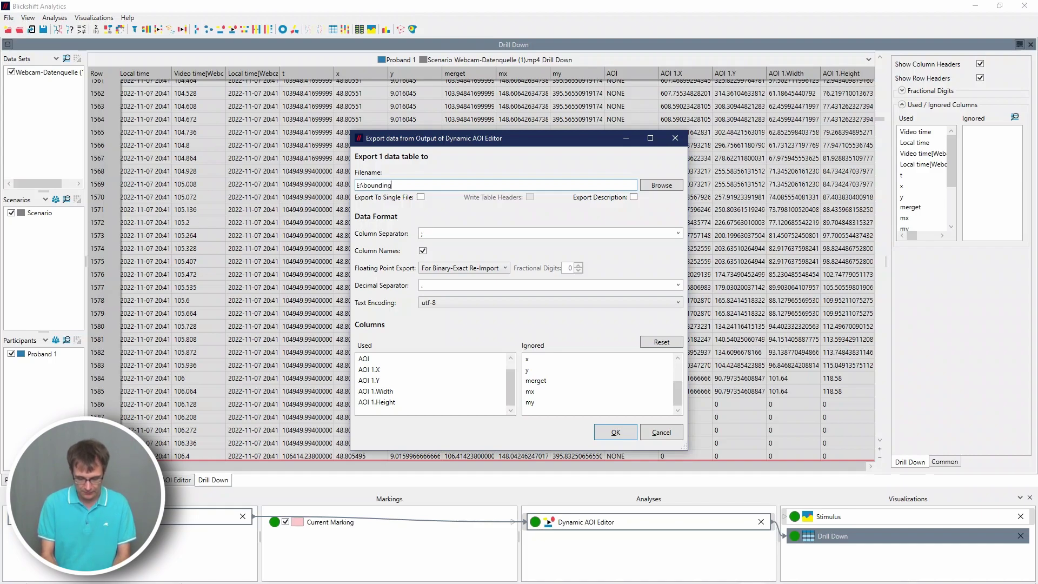
text(Box.csv)
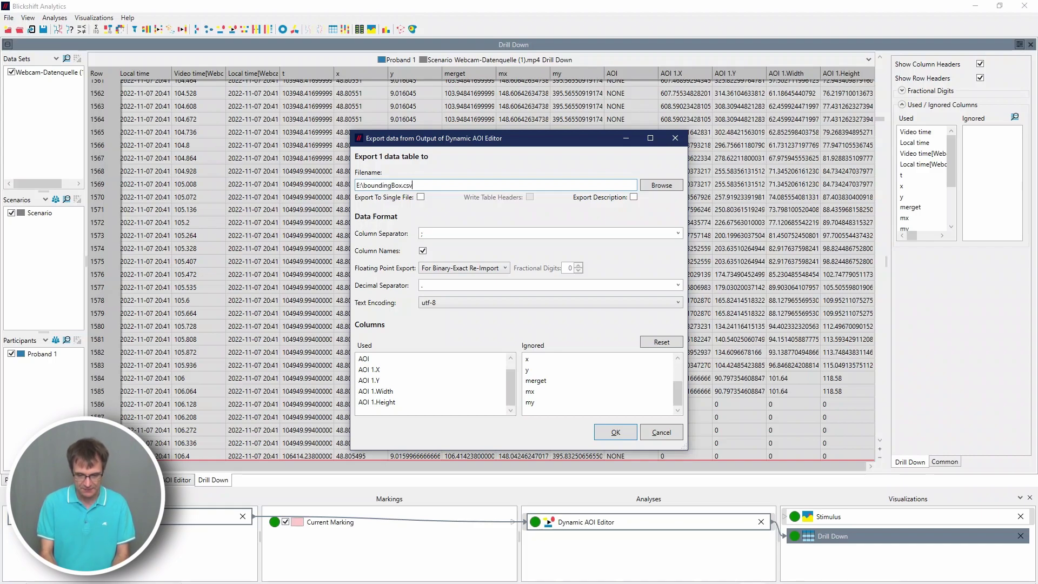
click(617, 433)
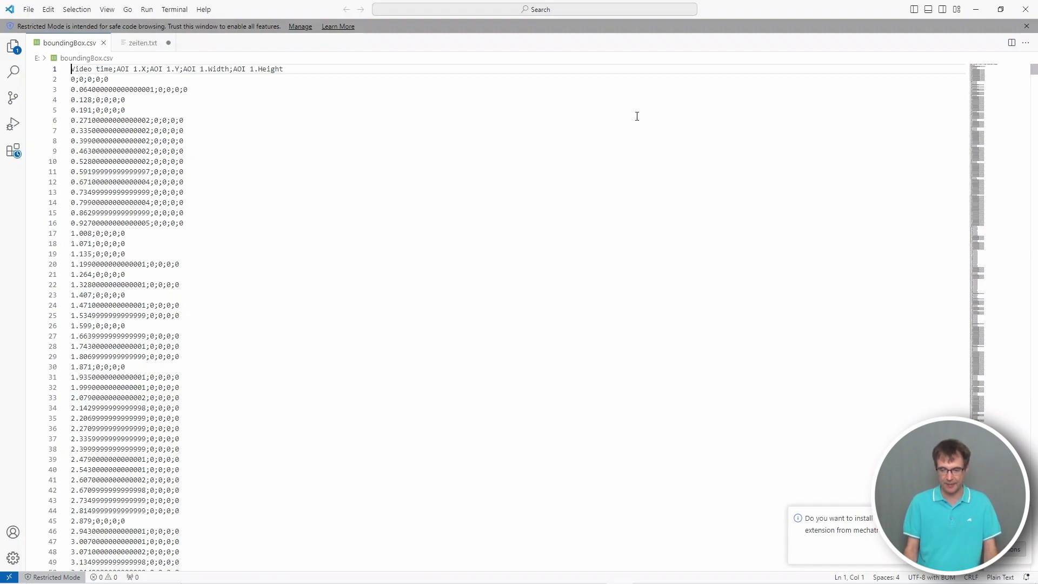
Step: Scroll boundingBox.csv in VS Code to around line 1530 to show the non-zero AOI 1 coordinates
drag(1035, 64, 1034, 141)
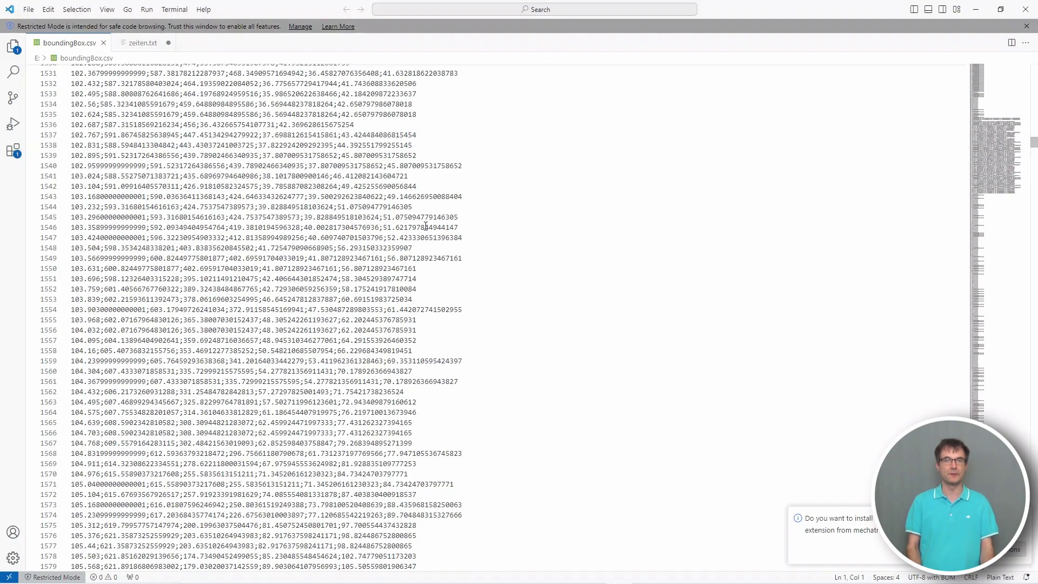